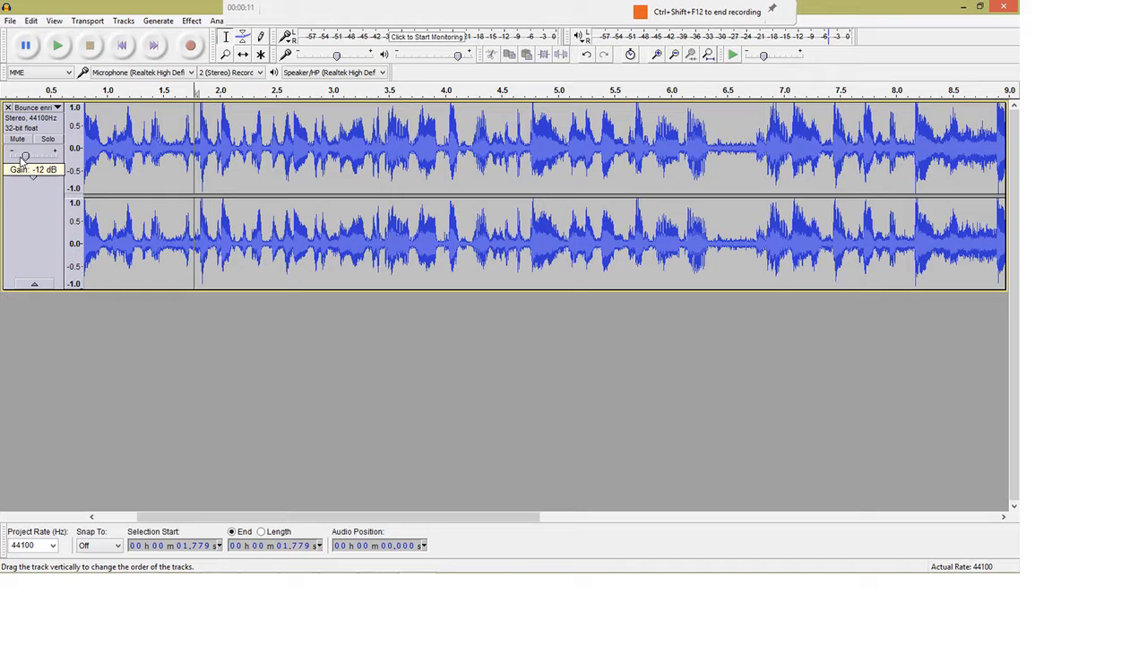
# Play back the section of the Bounce enrichment track from about 1.1 s to 3.2 s
pyautogui.moveTo(114, 143); pyautogui.dragTo(349, 143)
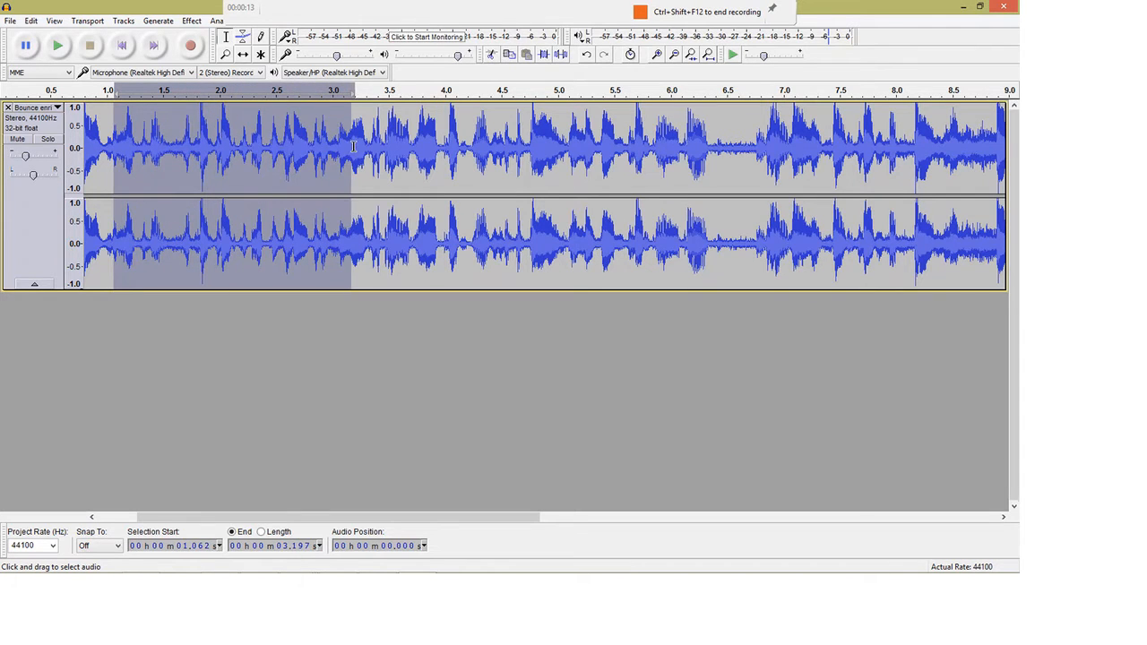
pyautogui.click(59, 52)
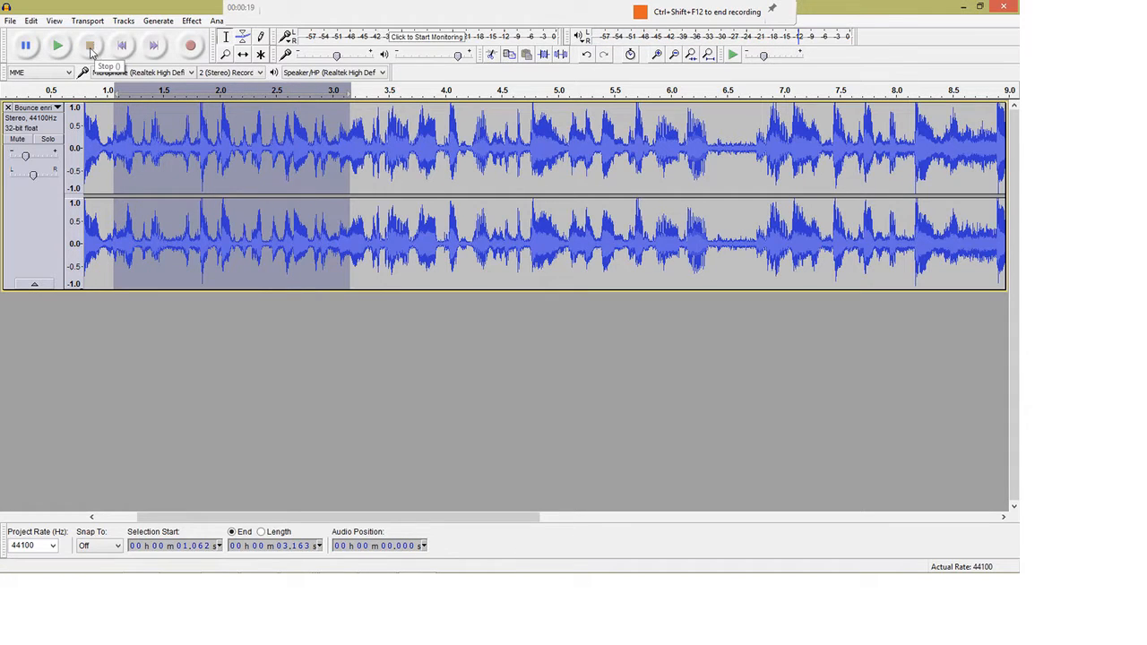
pyautogui.click(168, 314)
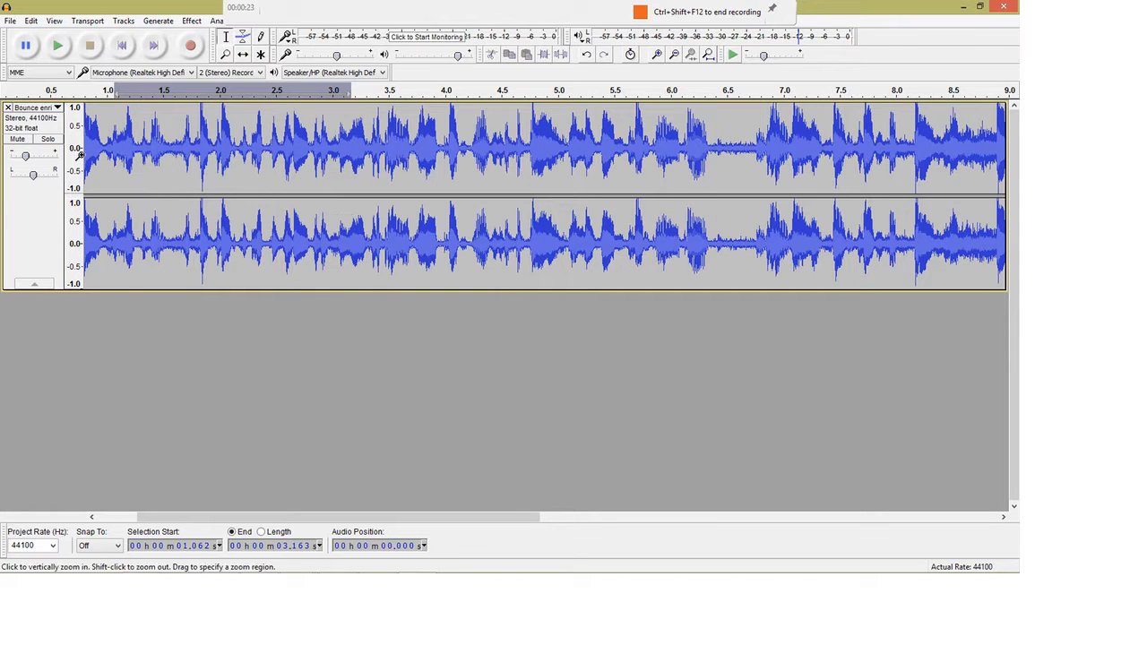
# Import Kris Kross - Jump from the Bounce folder within Music files, making a copy of the file before editing
pyautogui.click(11, 21)
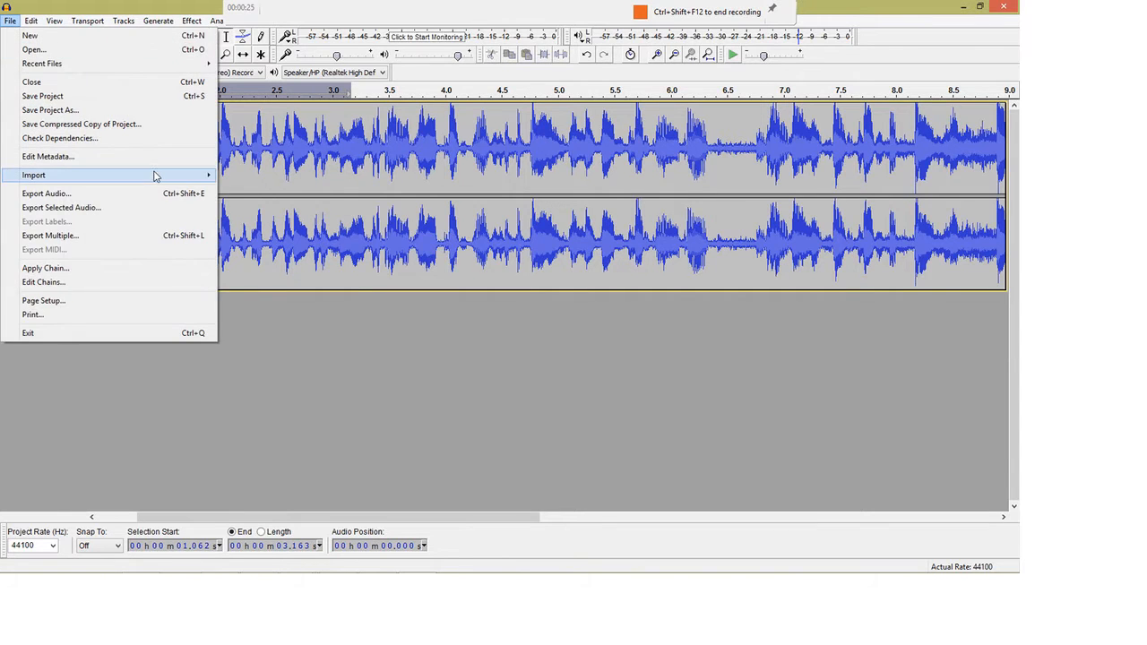
pyautogui.moveTo(157, 174)
pyautogui.click(238, 176)
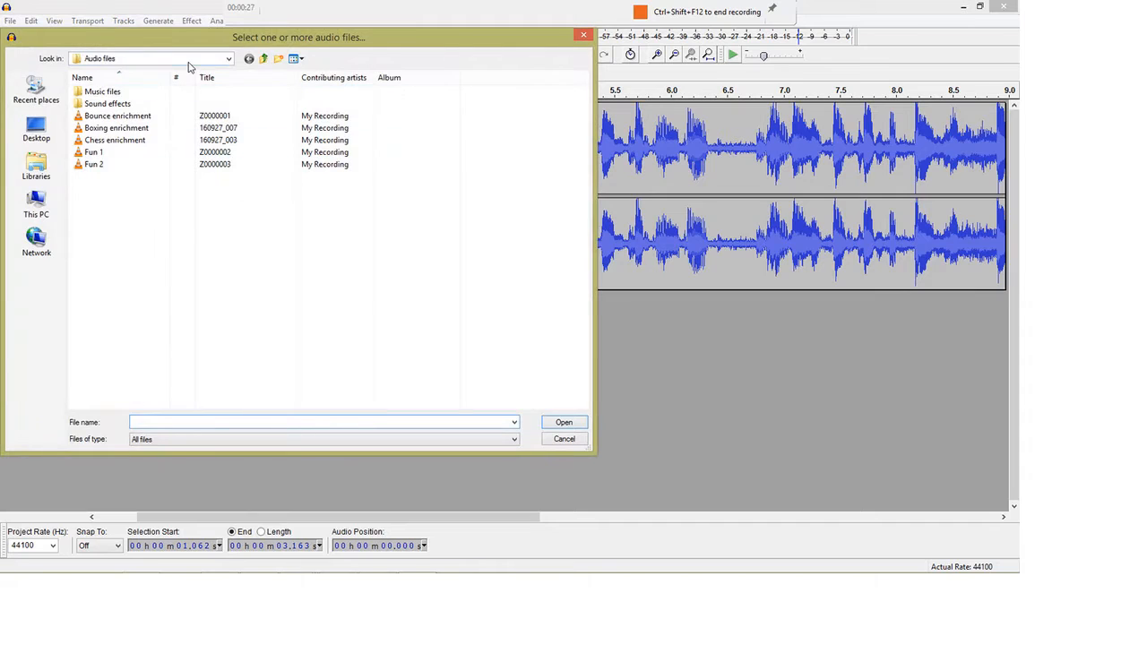
pyautogui.doubleClick(98, 91)
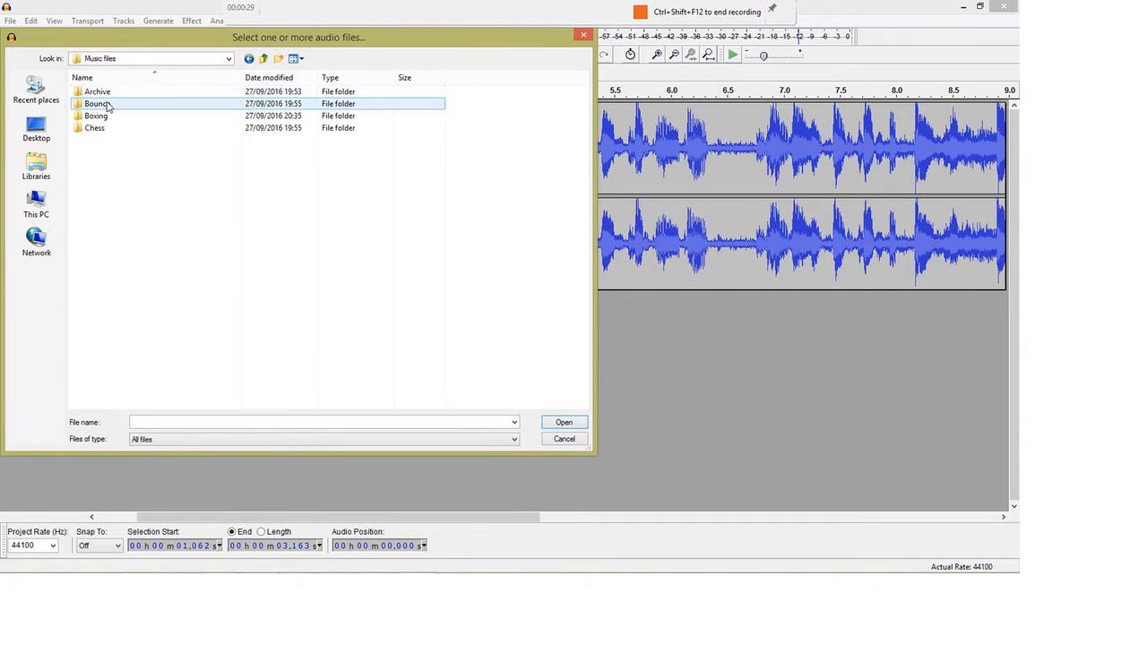
pyautogui.click(106, 105)
pyautogui.doubleClick(108, 106)
pyautogui.click(127, 95)
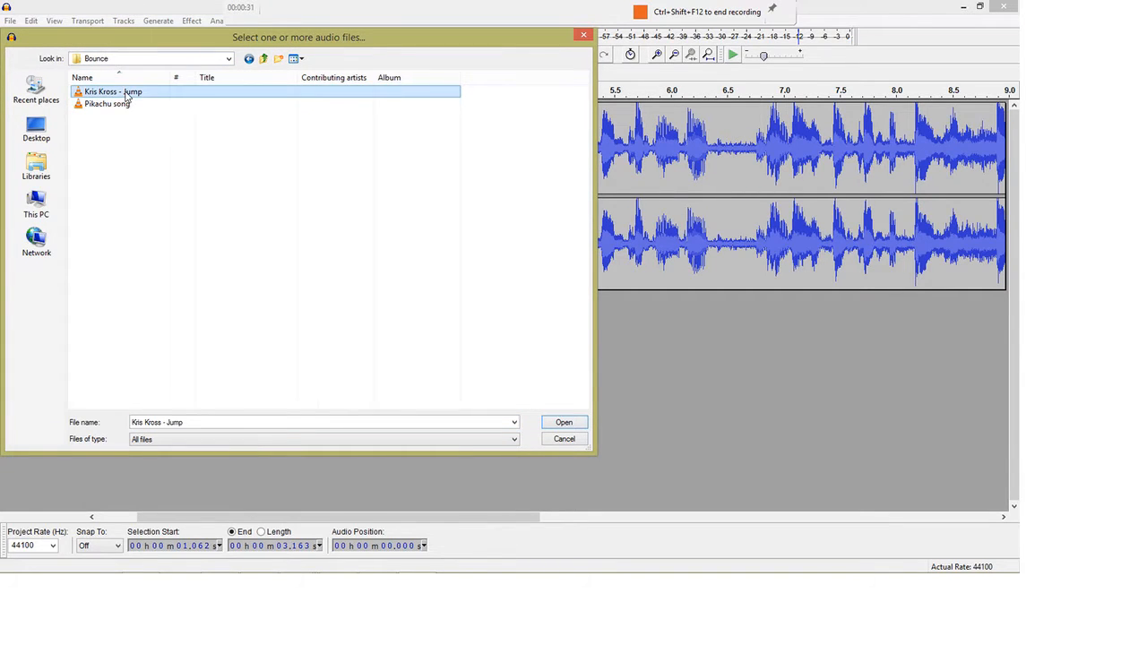
pyautogui.click(550, 422)
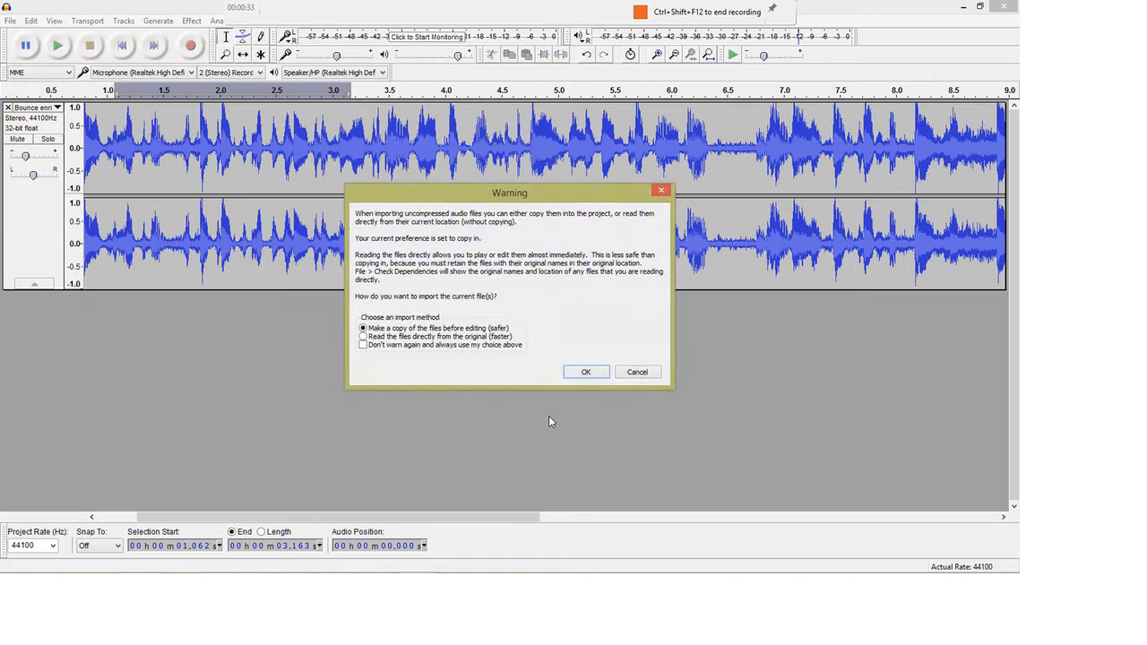
pyautogui.click(602, 372)
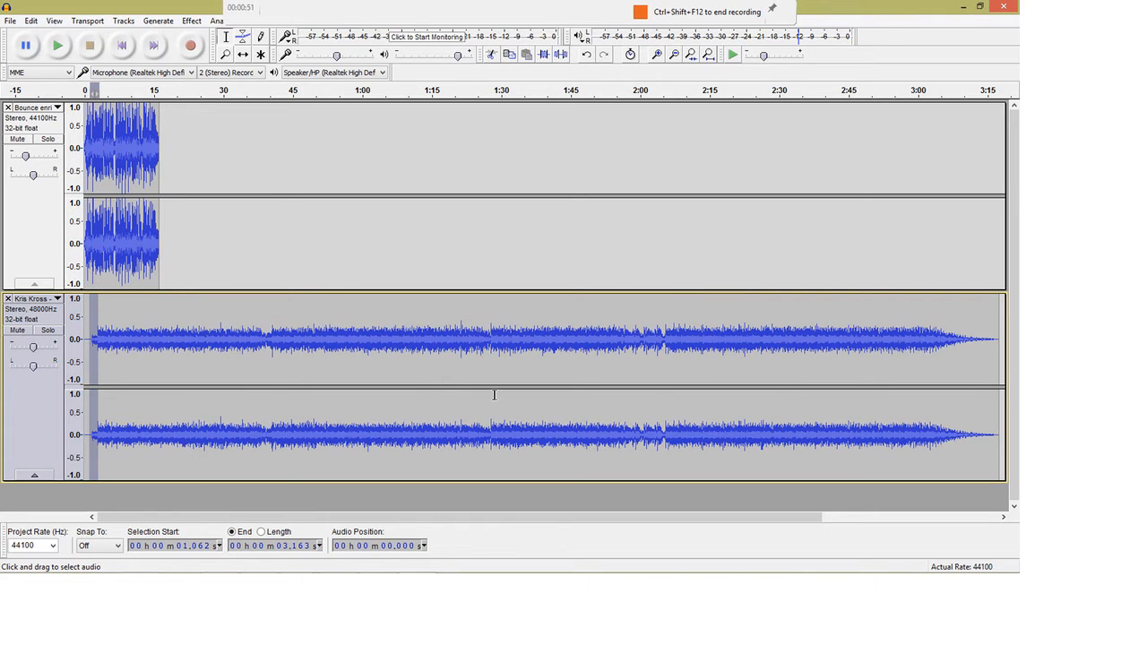
# Play the voice and music tracks together from the start, and pause after about 6 s
pyautogui.click(657, 55)
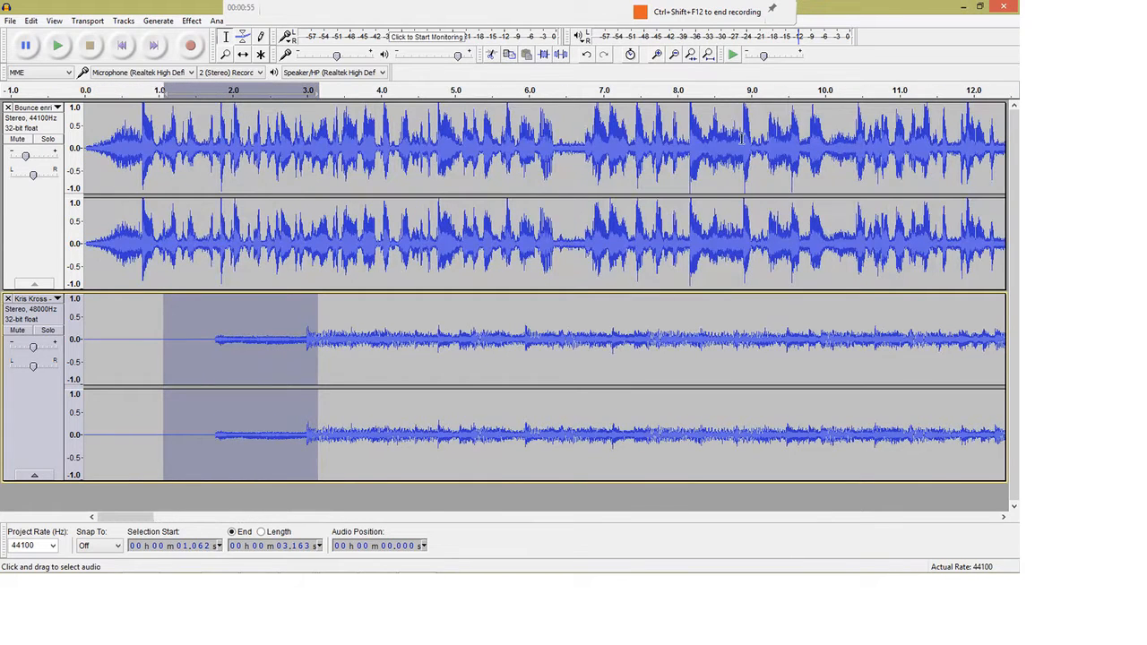
pyautogui.click(675, 57)
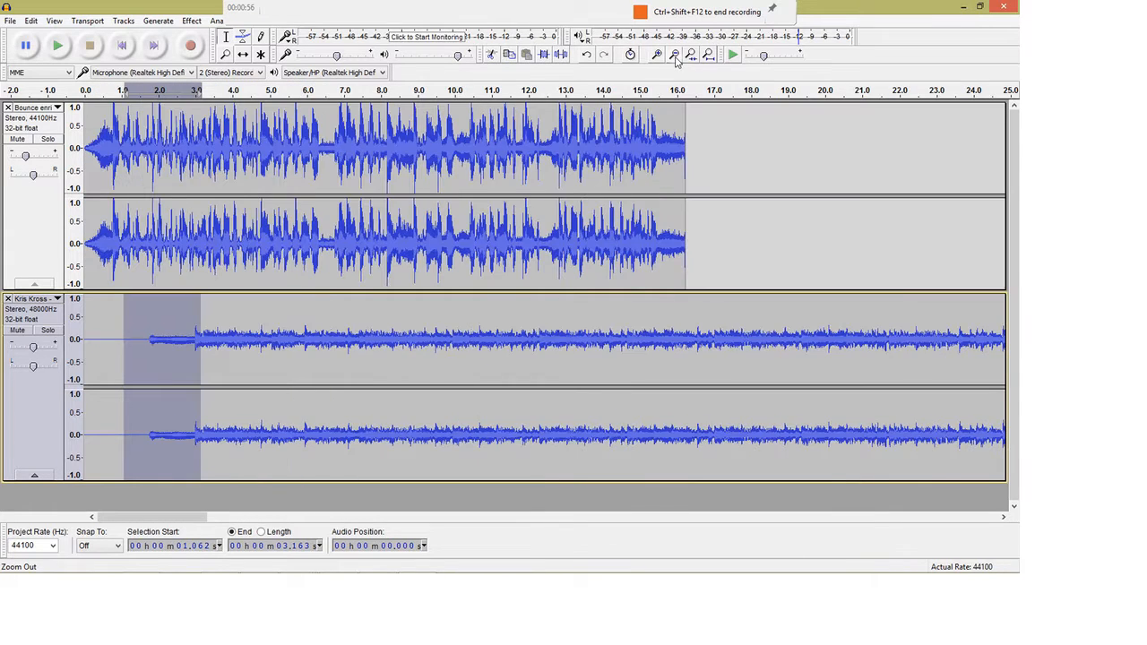
pyautogui.click(195, 340)
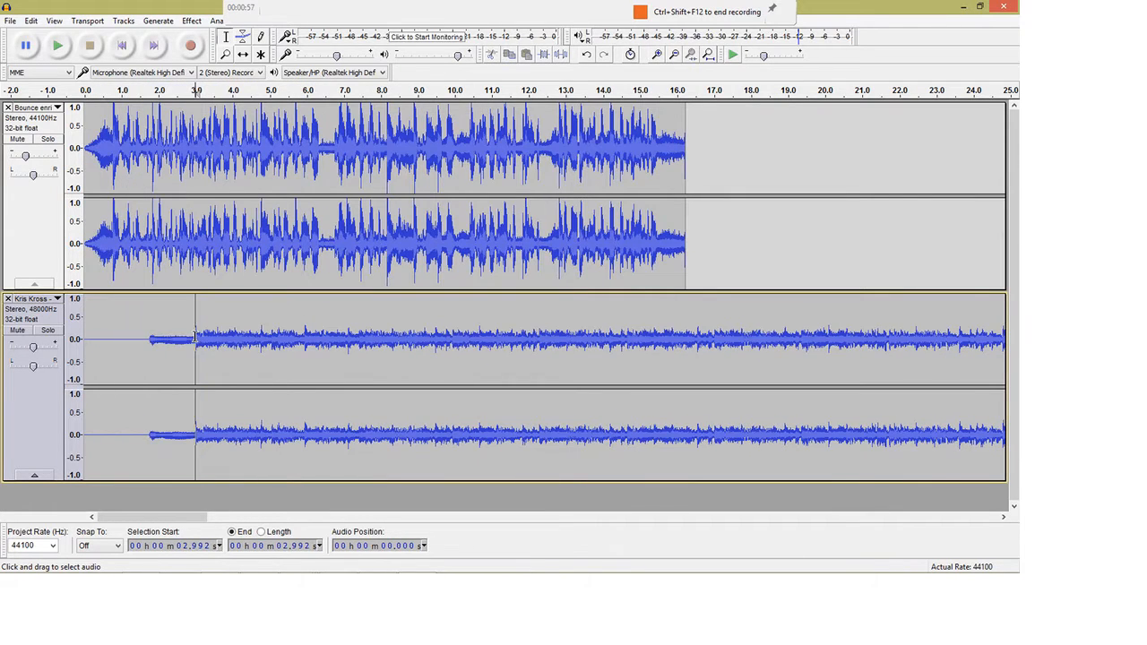
pyautogui.click(91, 320)
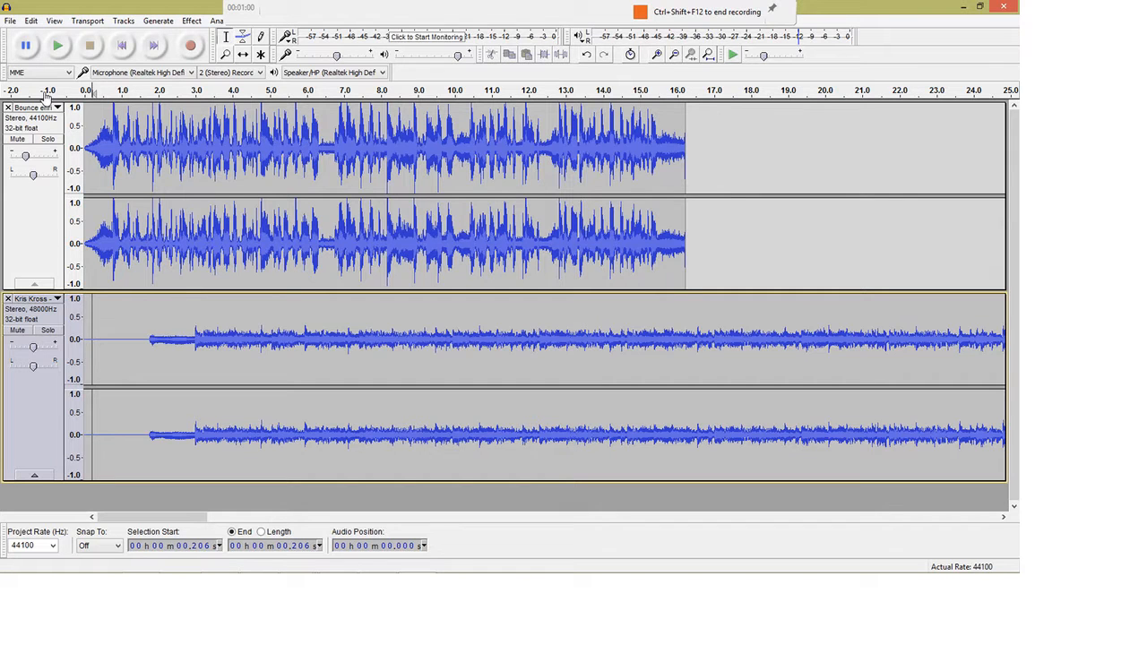
pyautogui.click(44, 208)
pyautogui.click(35, 417)
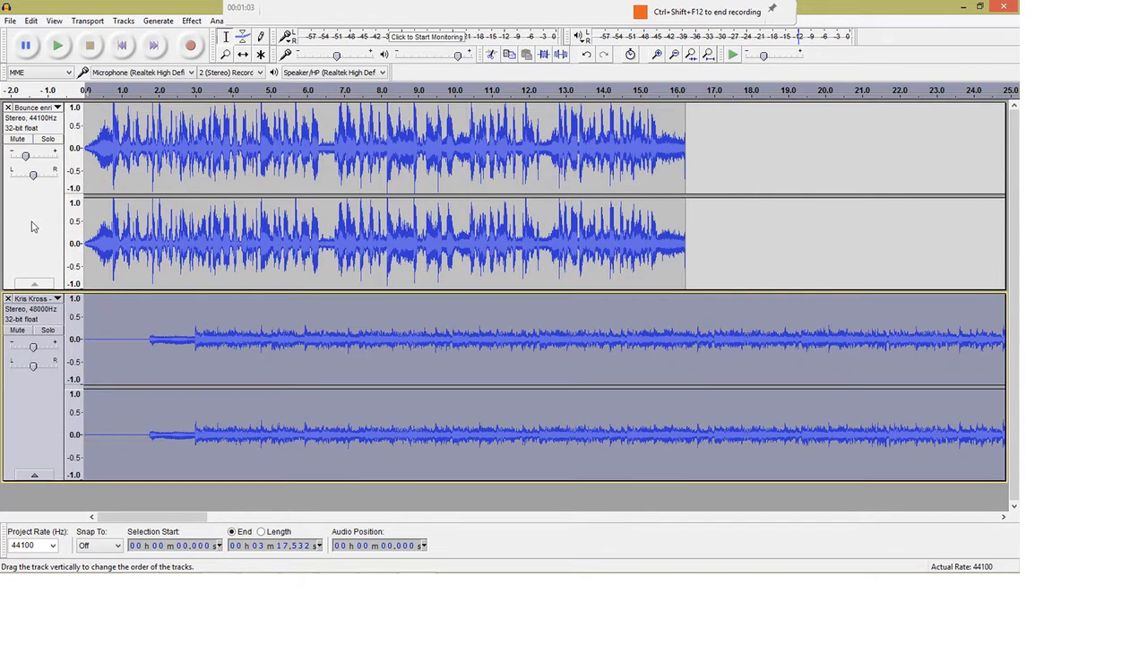
pyautogui.click(32, 224)
pyautogui.click(34, 408)
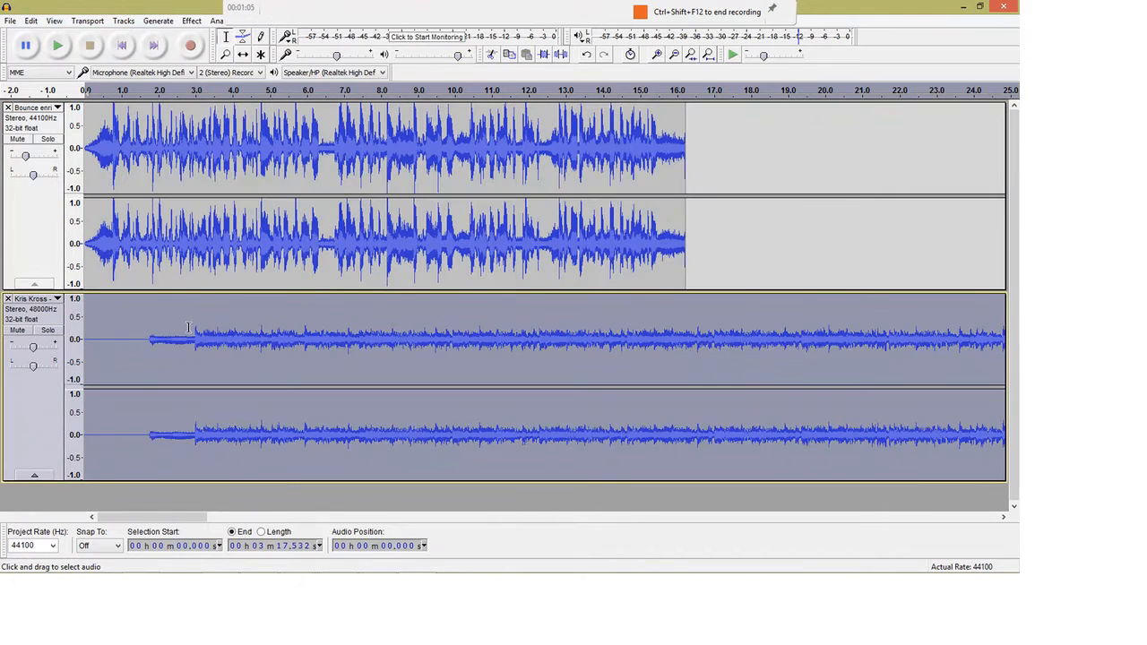
pyautogui.click(58, 45)
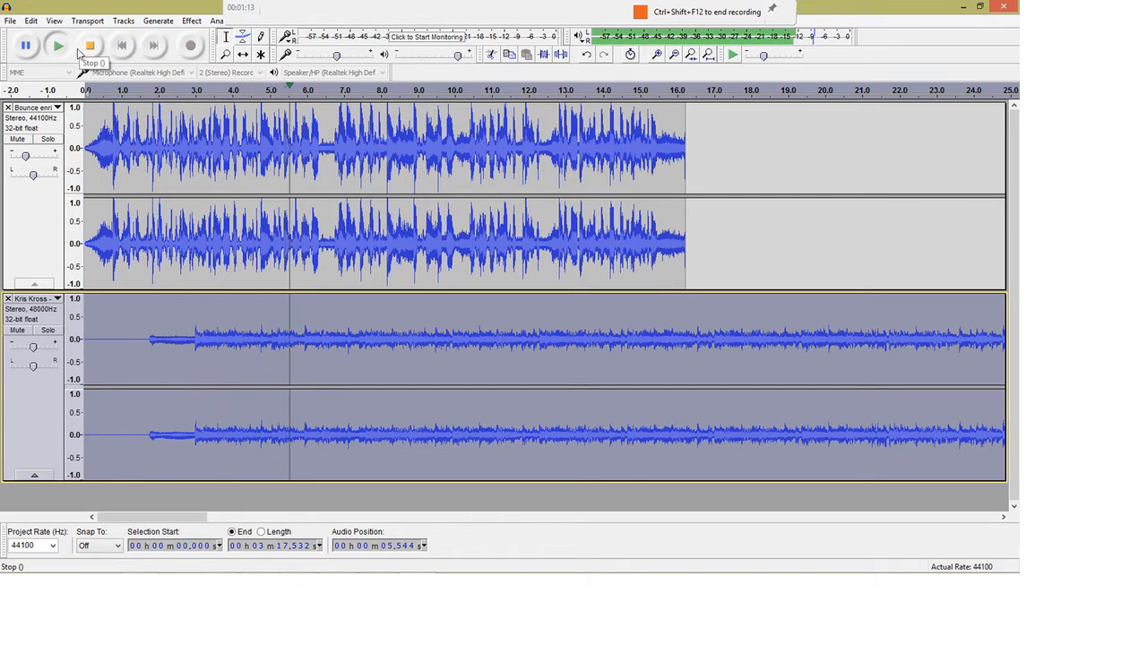
pyautogui.click(79, 54)
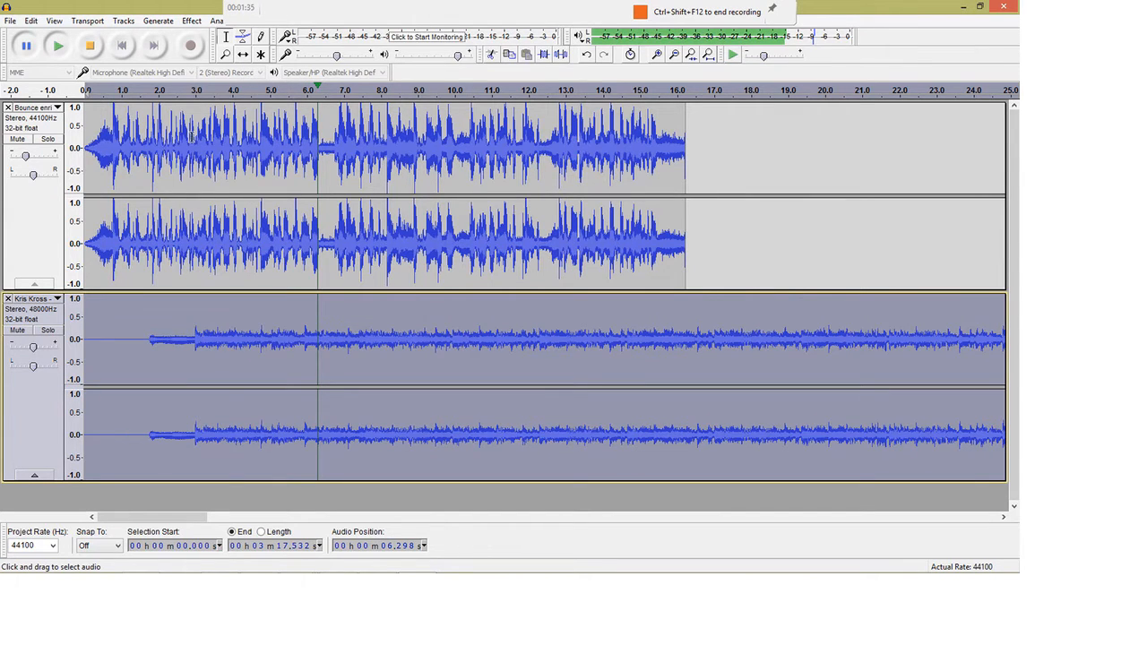
# Stop playback and shift the Bounce enrichment clip with the Time Shift tool so it starts at about 4.8 s
pyautogui.click(264, 163)
pyautogui.click(195, 210)
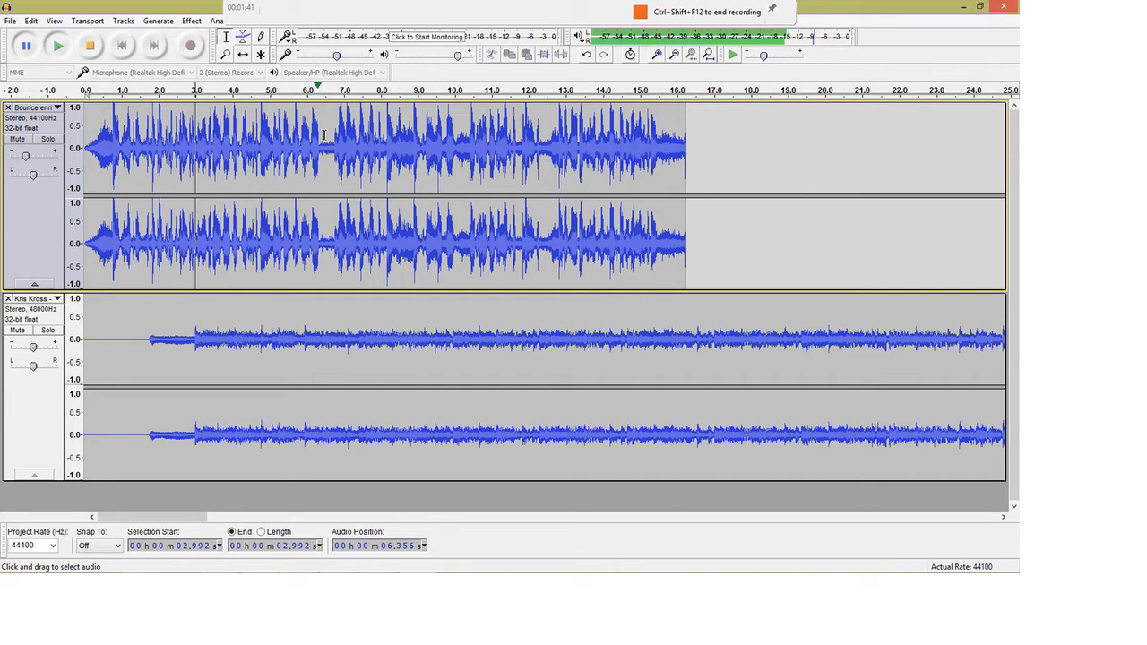
pyautogui.click(248, 55)
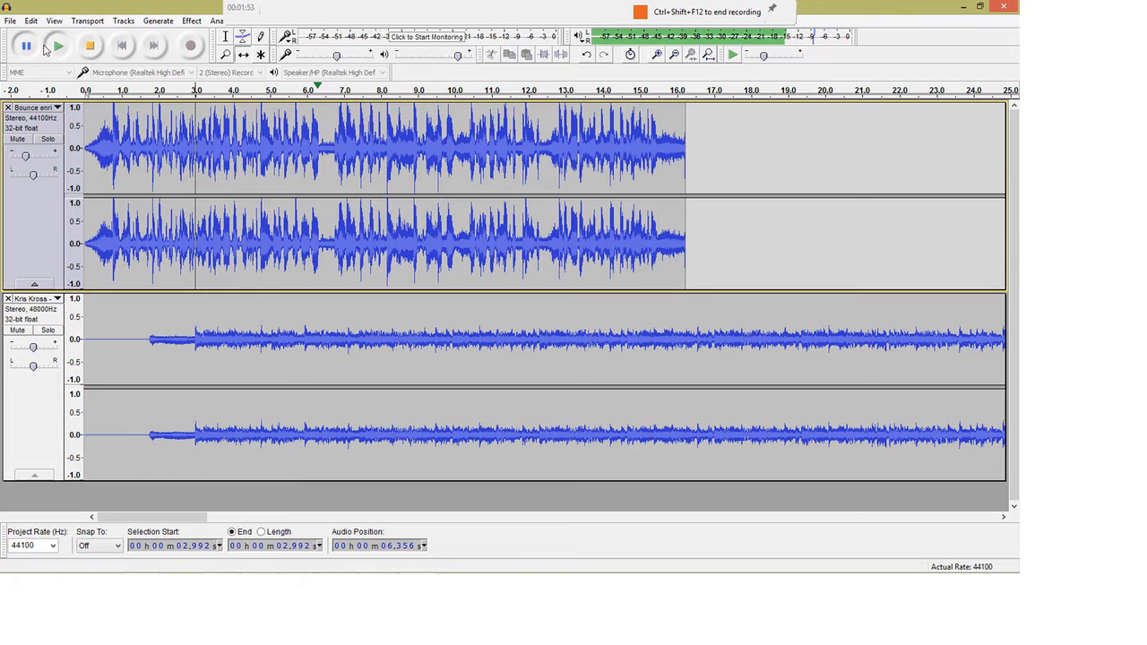
pyautogui.click(92, 48)
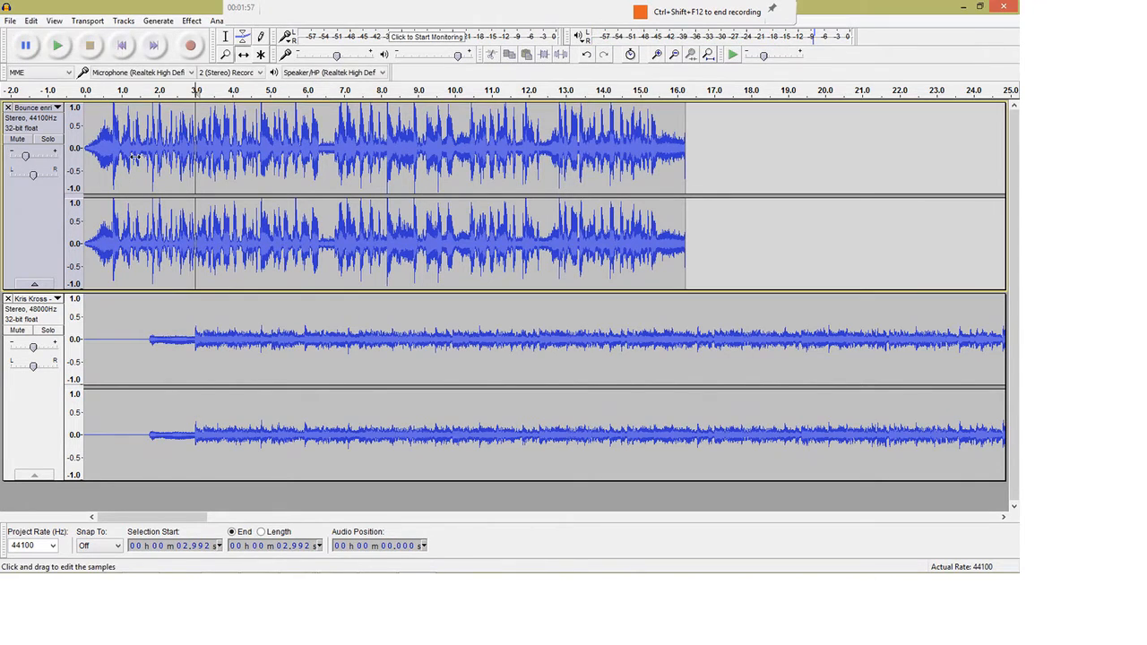
pyautogui.moveTo(134, 158); pyautogui.dragTo(211, 157)
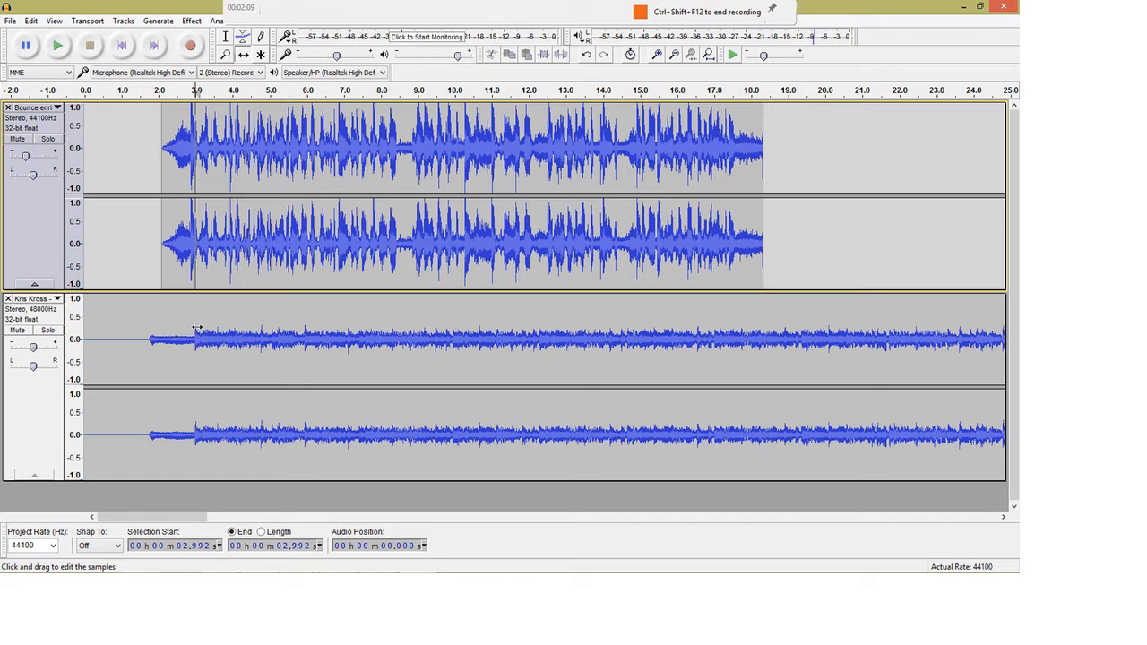
pyautogui.moveTo(167, 253); pyautogui.dragTo(266, 258)
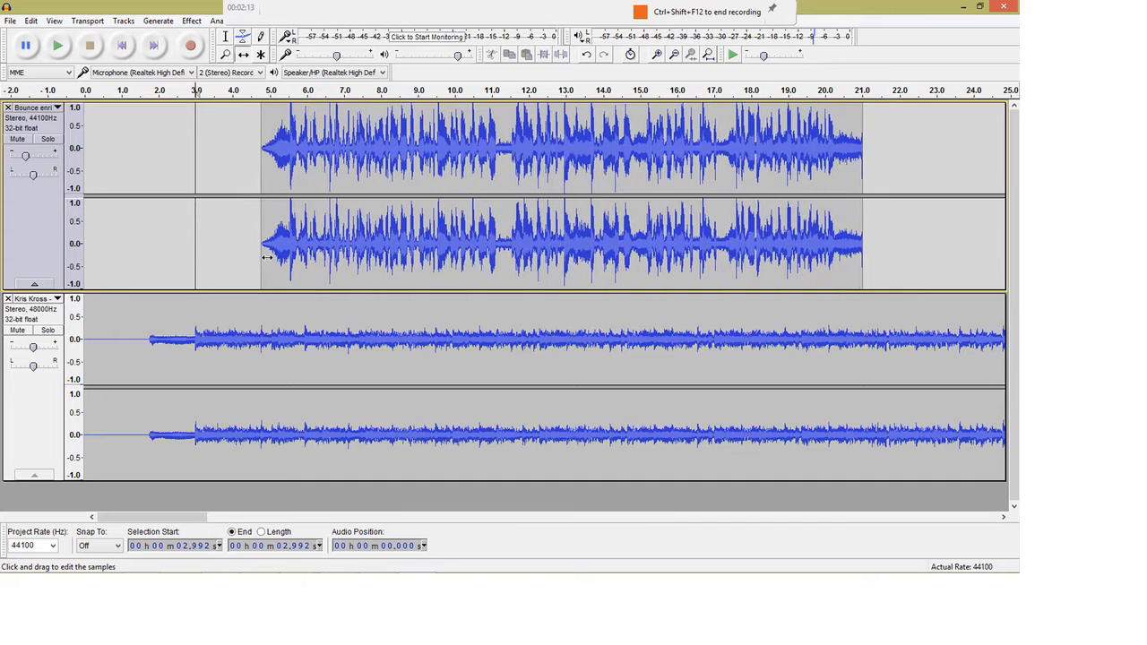
pyautogui.click(106, 311)
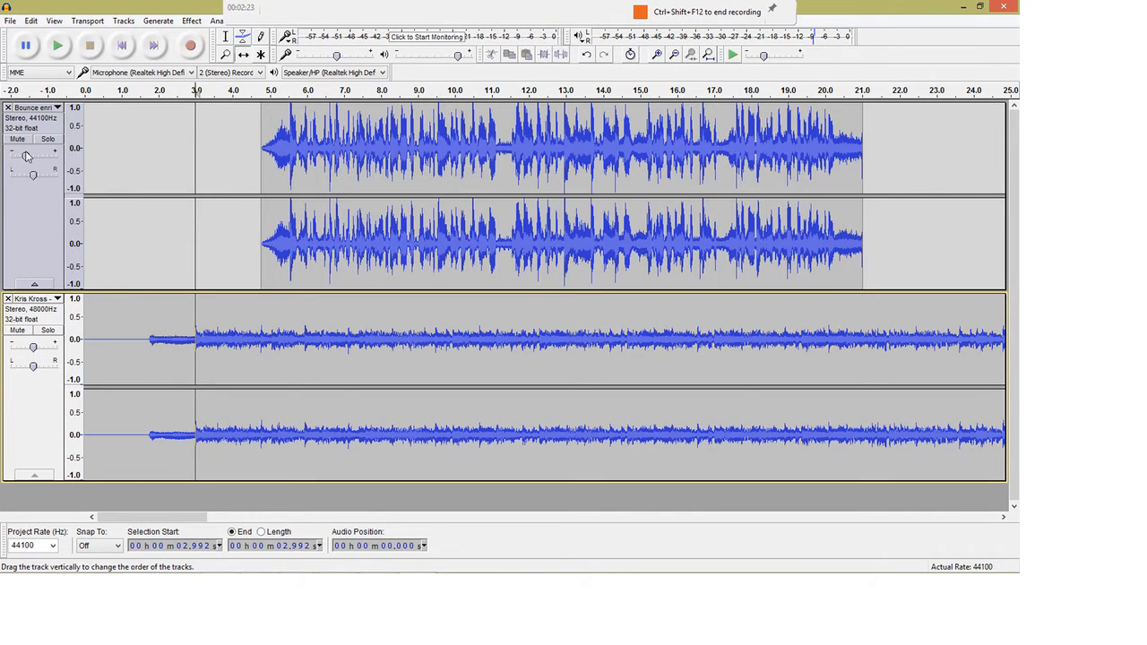
# Raise the gain of the Bounce enrichment track slightly above -12 dB
pyautogui.moveTo(26, 158)
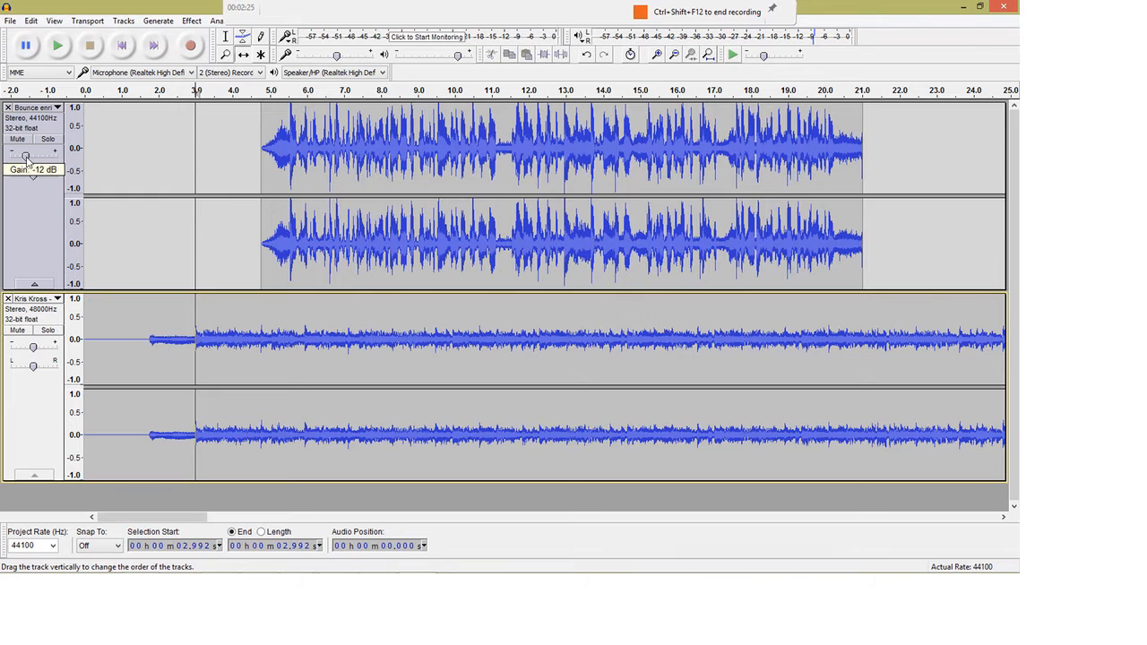
pyautogui.moveTo(27, 158); pyautogui.dragTo(30, 160)
pyautogui.moveTo(30, 158)
pyautogui.moveTo(29, 158); pyautogui.dragTo(31, 159)
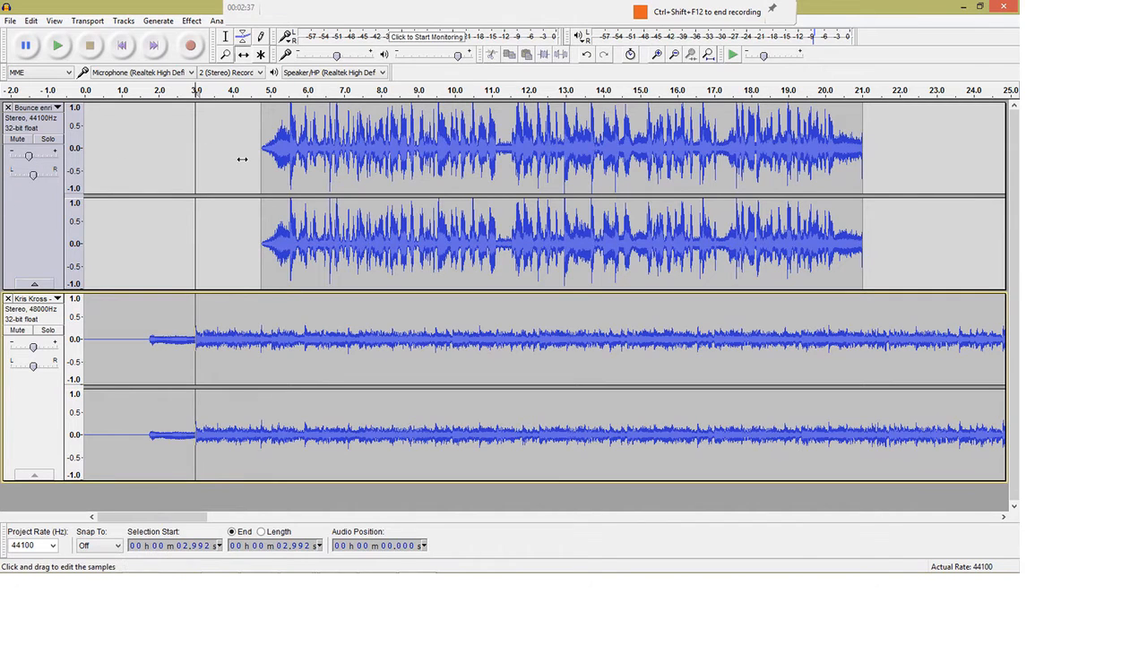
# Play both tracks from about 0.7 s with the Selection tool active to check the voice against the music, and stop playback
pyautogui.press('F1')
pyautogui.click(109, 216)
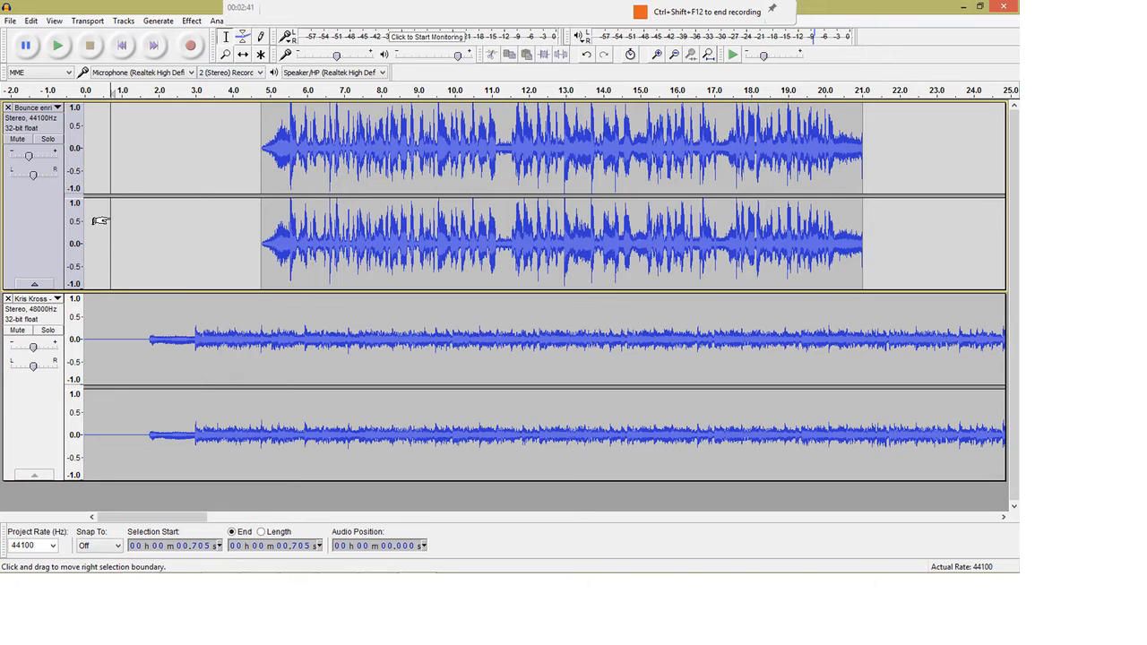
pyautogui.click(58, 52)
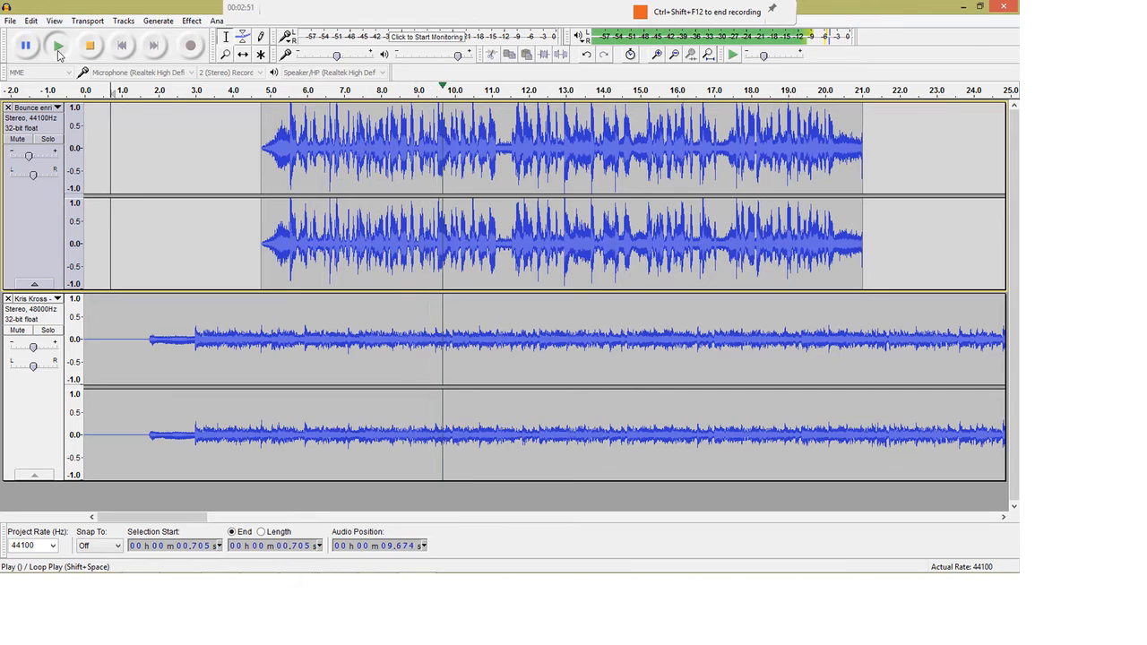
pyautogui.click(89, 46)
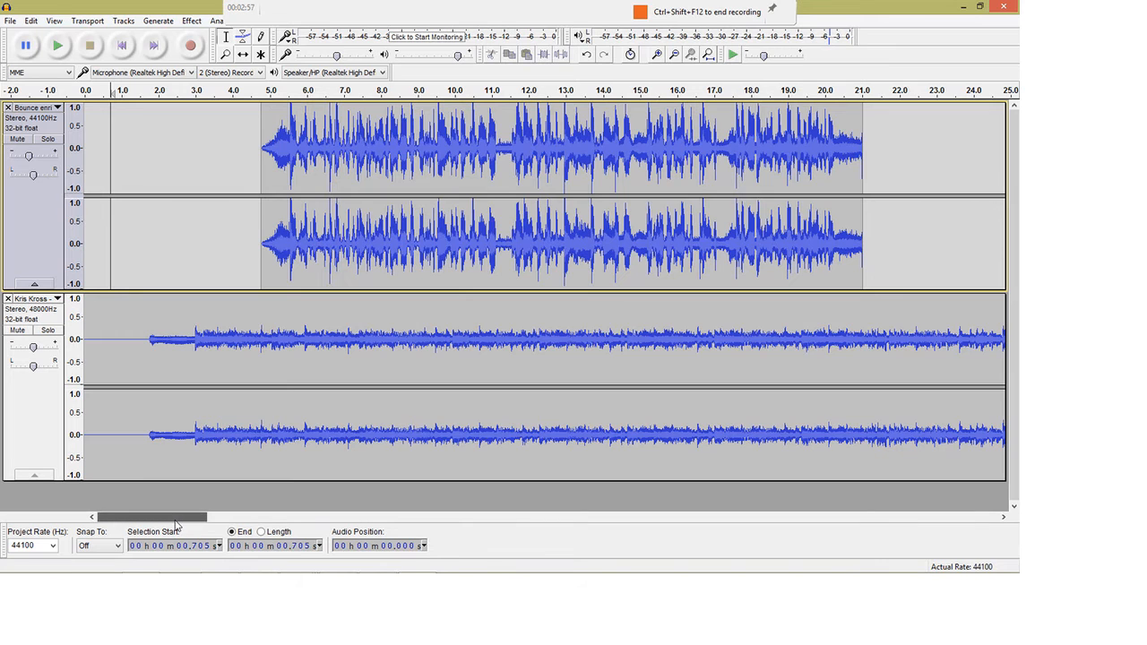
# Delete the Kris Kross music track's audio from about 28 s to its end
pyautogui.moveTo(182, 522)
pyautogui.mouseDown()
pyautogui.moveTo(194, 521)
pyautogui.moveTo(169, 520)
pyautogui.mouseUp()
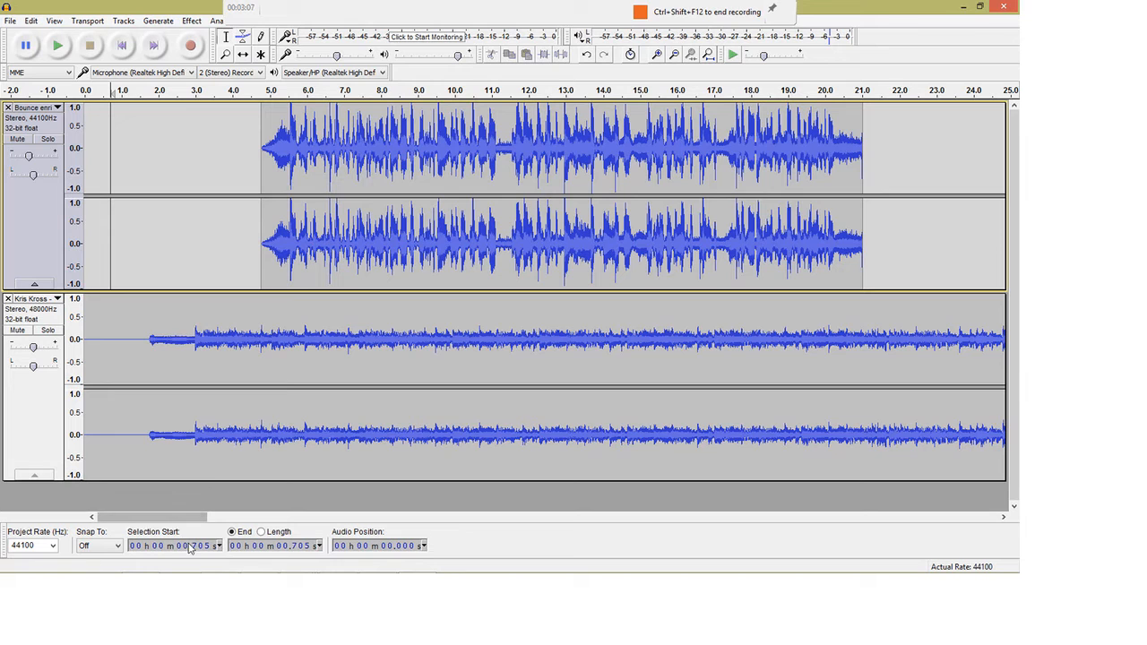
pyautogui.moveTo(183, 519)
pyautogui.mouseDown()
pyautogui.moveTo(410, 530)
pyautogui.moveTo(180, 528)
pyautogui.mouseUp()
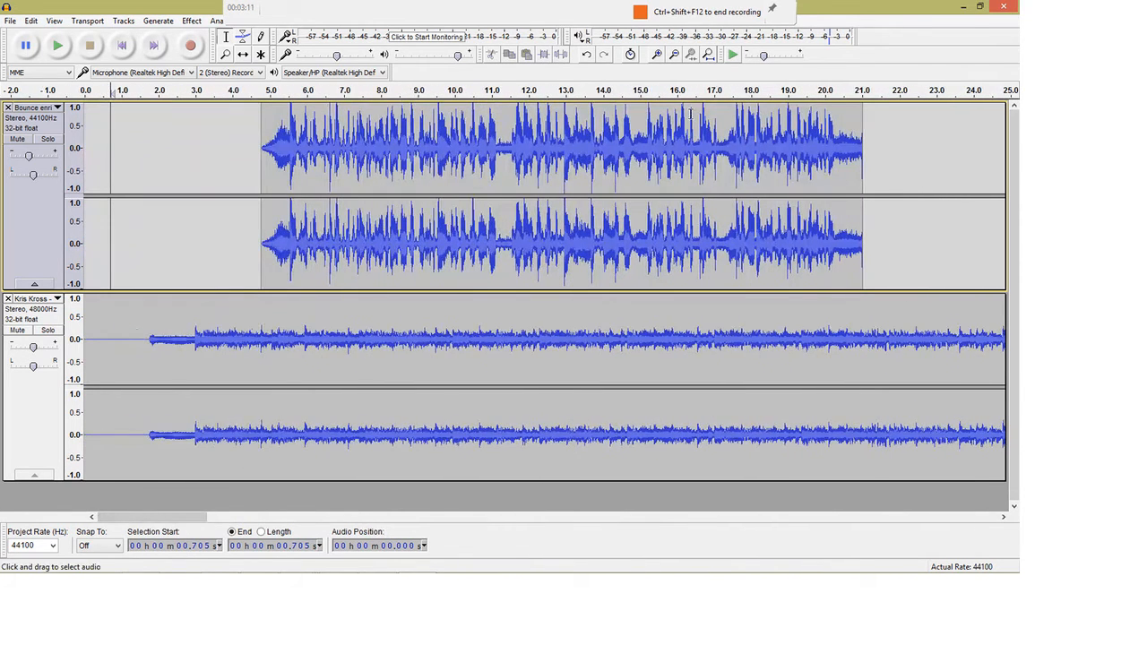
pyautogui.click(677, 56)
pyautogui.click(676, 56)
pyautogui.click(676, 55)
pyautogui.click(677, 56)
pyautogui.click(677, 55)
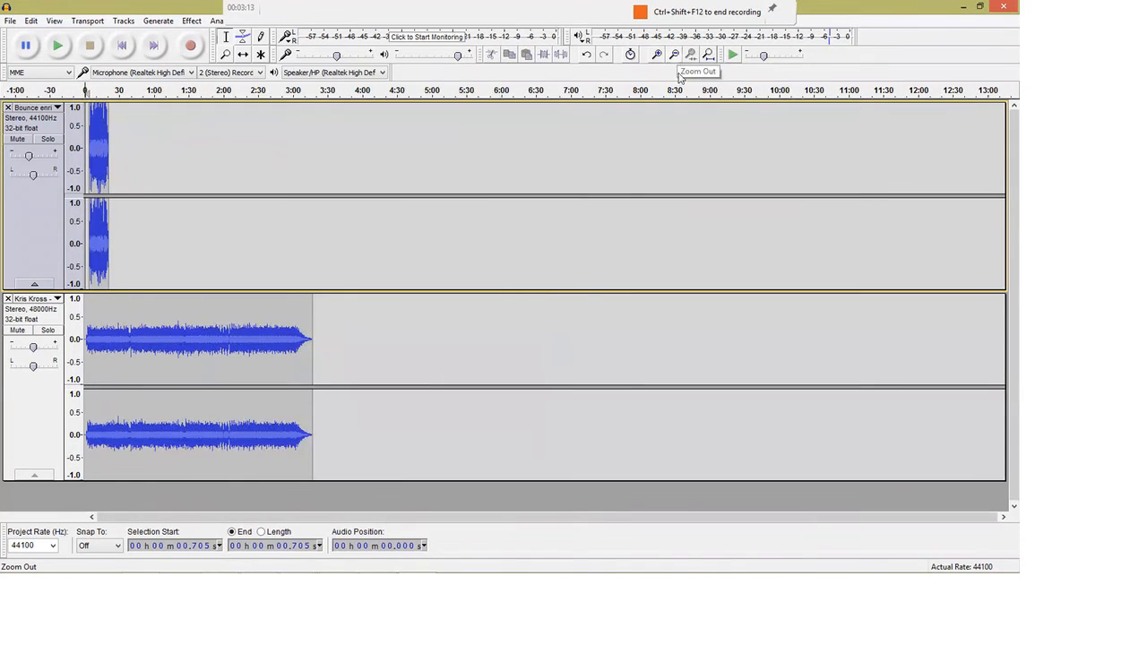
pyautogui.click(657, 55)
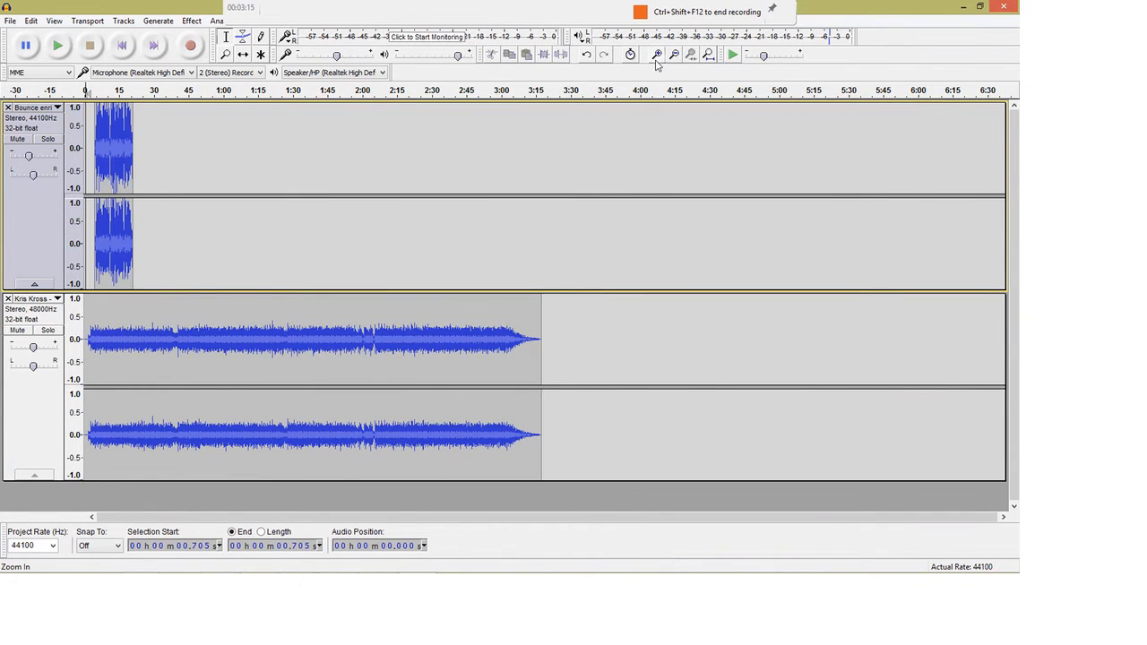
pyautogui.moveTo(566, 326); pyautogui.dragTo(147, 355)
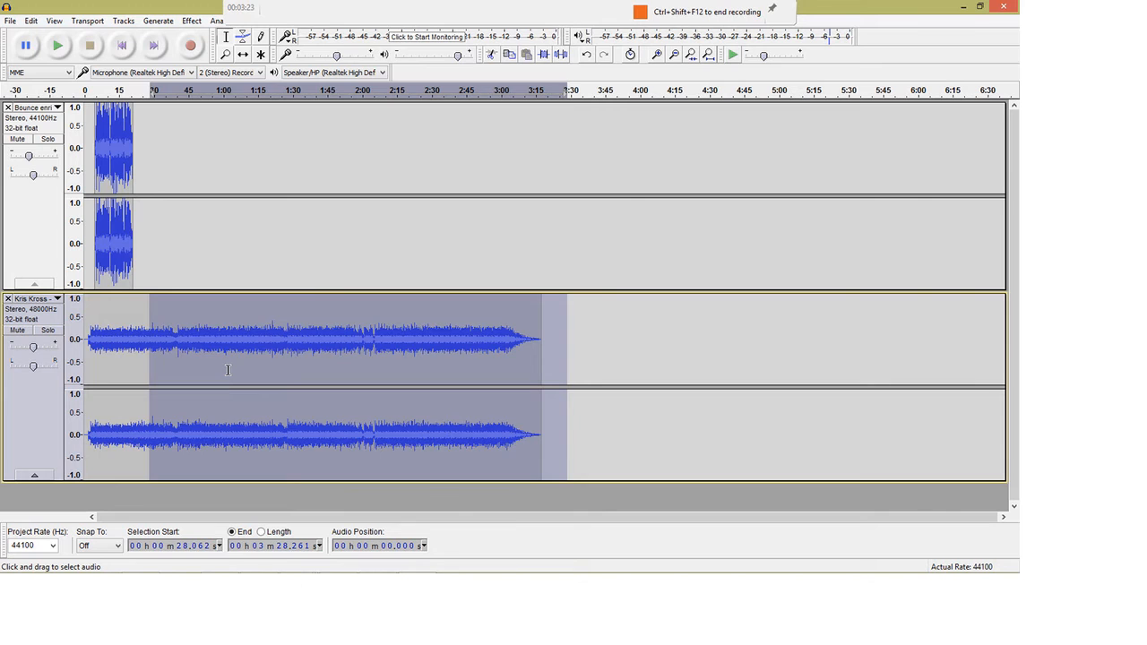
pyautogui.press('Delete')
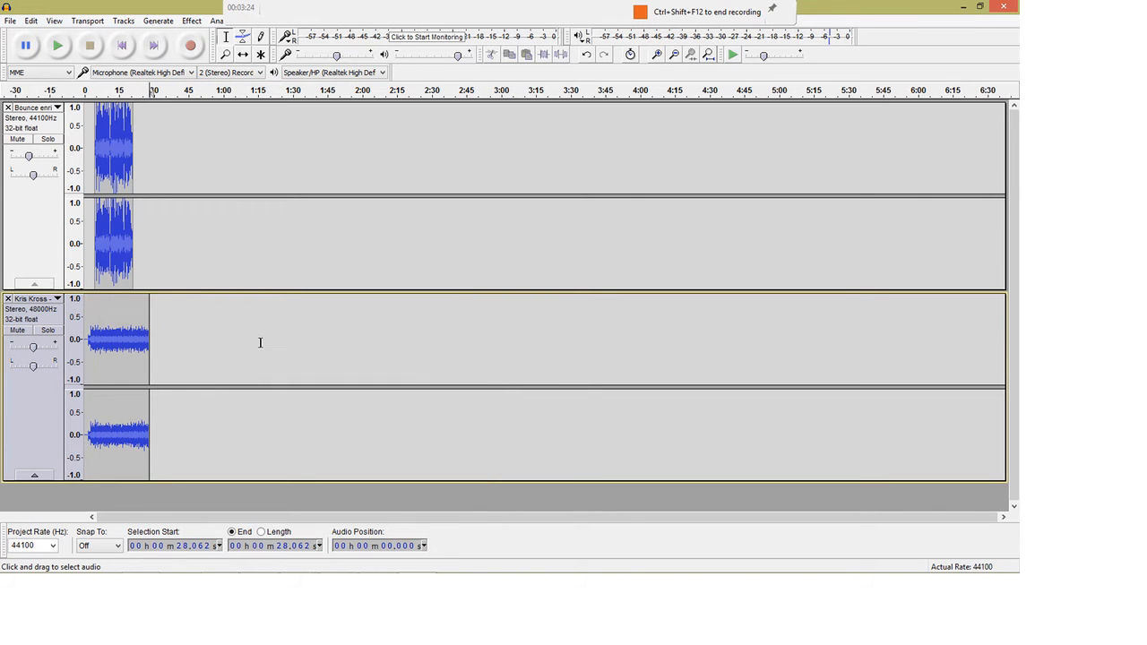
# Trim the end of the music track further by deleting everything after about 24 s
pyautogui.doubleClick(657, 55)
pyautogui.doubleClick(657, 54)
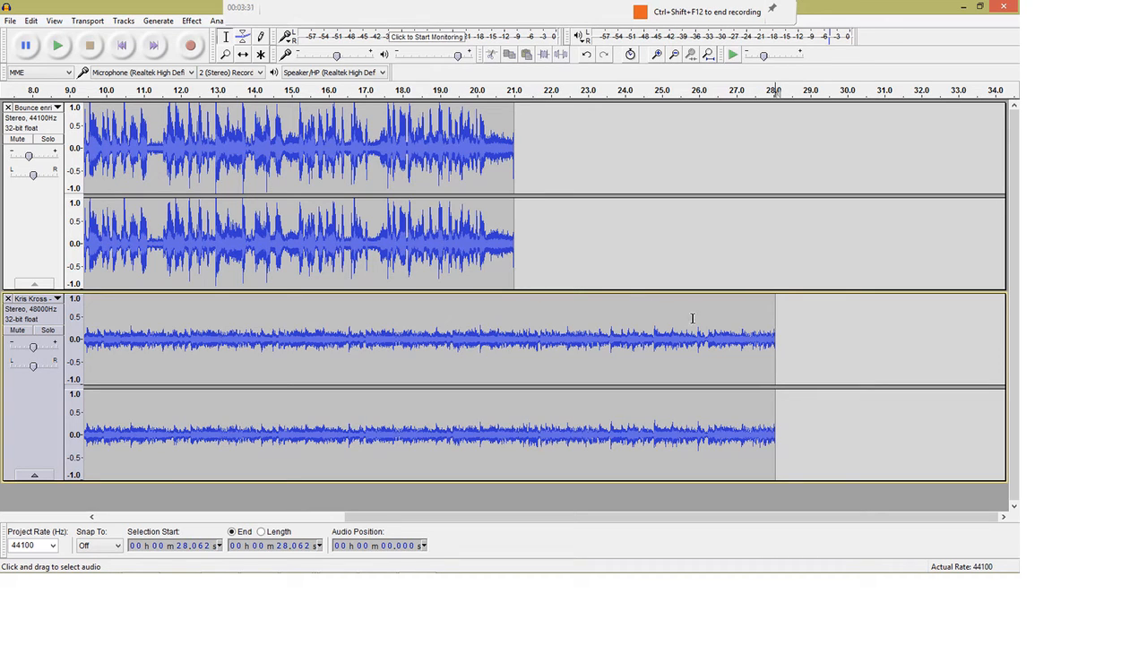
pyautogui.moveTo(811, 321); pyautogui.dragTo(625, 349)
pyautogui.press('Delete')
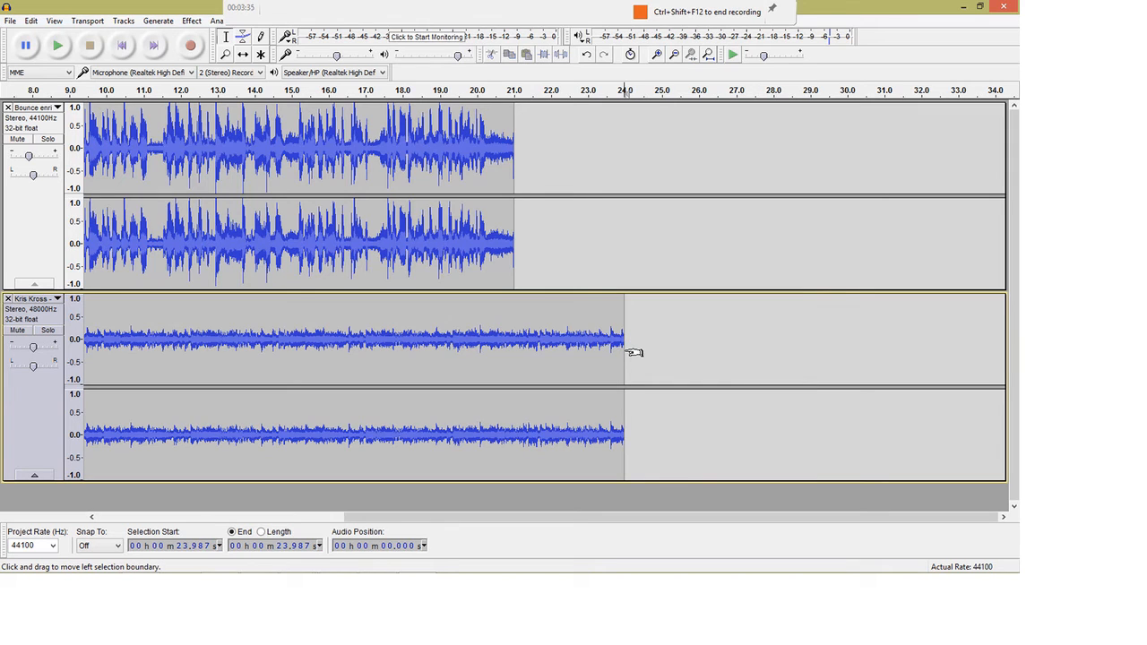
# Select the music track from about 18.1 s to its end at 24 s and play that section
pyautogui.moveTo(406, 344); pyautogui.dragTo(624, 376)
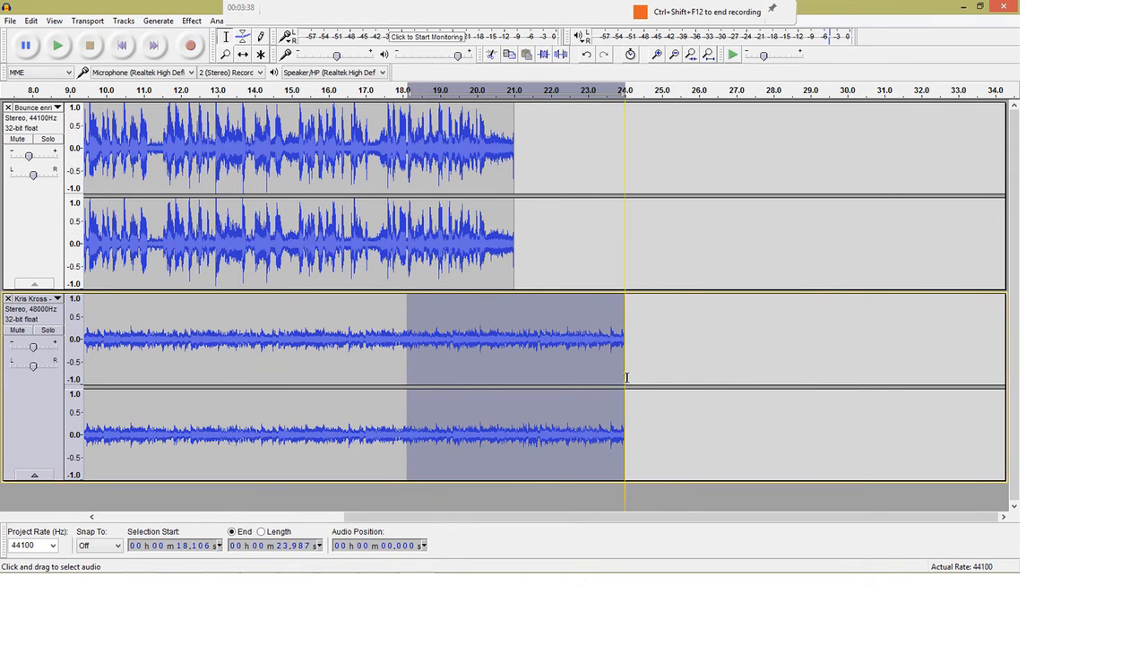
pyautogui.click(57, 46)
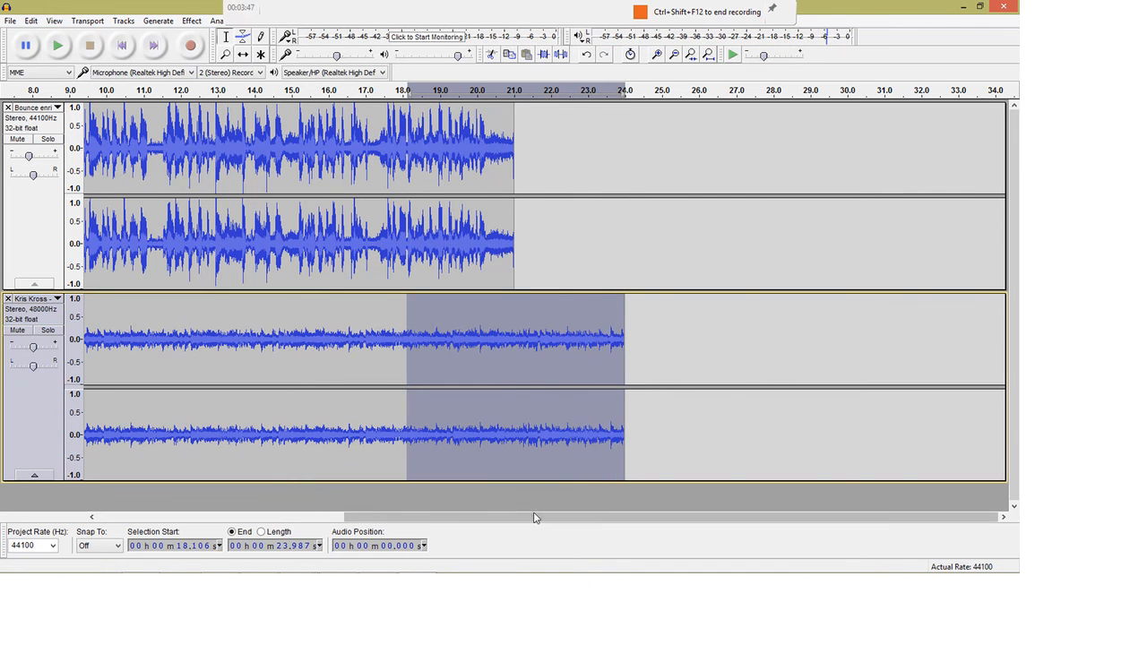
pyautogui.moveTo(537, 517); pyautogui.dragTo(135, 517)
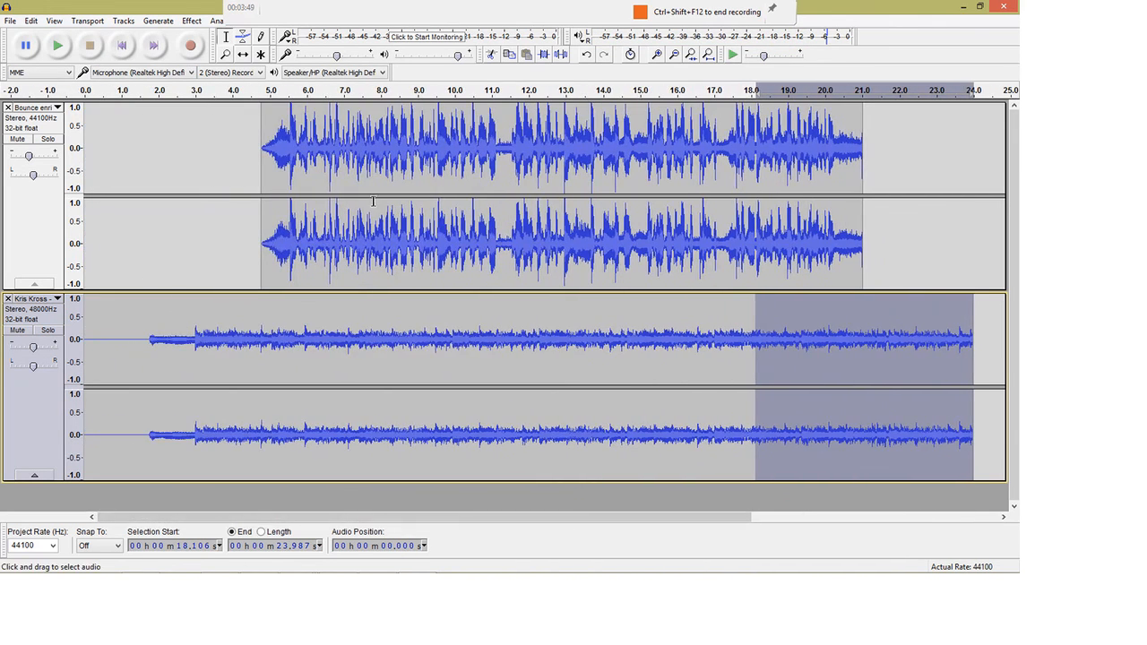